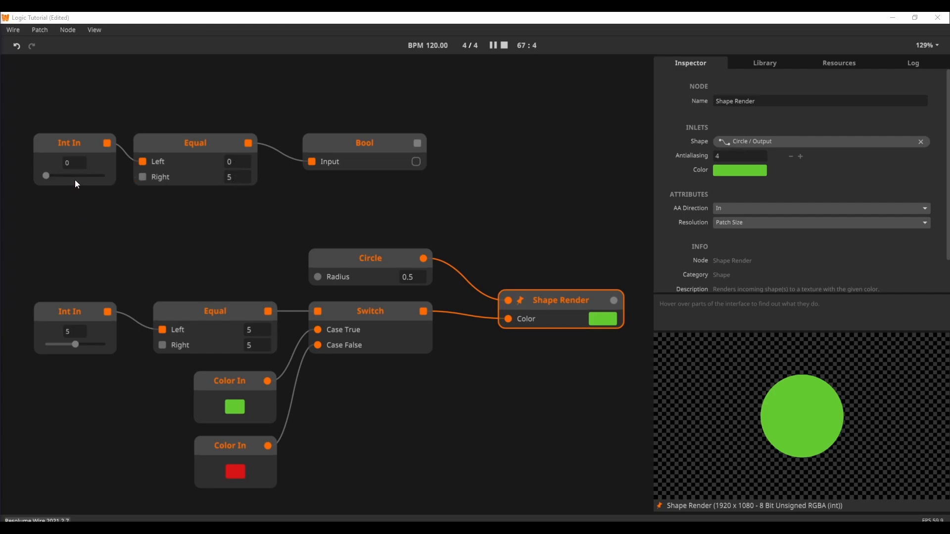
Step: Vary the Int In values feeding both Equal nodes, moving the upper one through 5 and 7, to test the comparisons
{"action": "mouse_move", "coordinate": [73, 177]}
{"action": "left_mouse_down"}
{"action": "mouse_move", "coordinate": [126, 182]}
{"action": "mouse_move", "coordinate": [54, 186]}
{"action": "mouse_move", "coordinate": [75, 183]}
{"action": "left_mouse_up"}
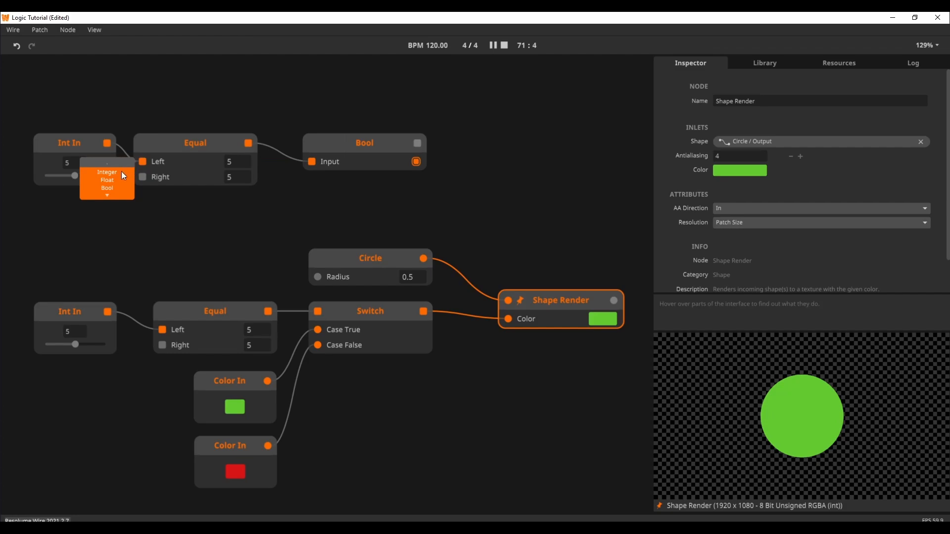
{"action": "left_click_drag", "start_coordinate": [75, 176], "coordinate": [94, 176]}
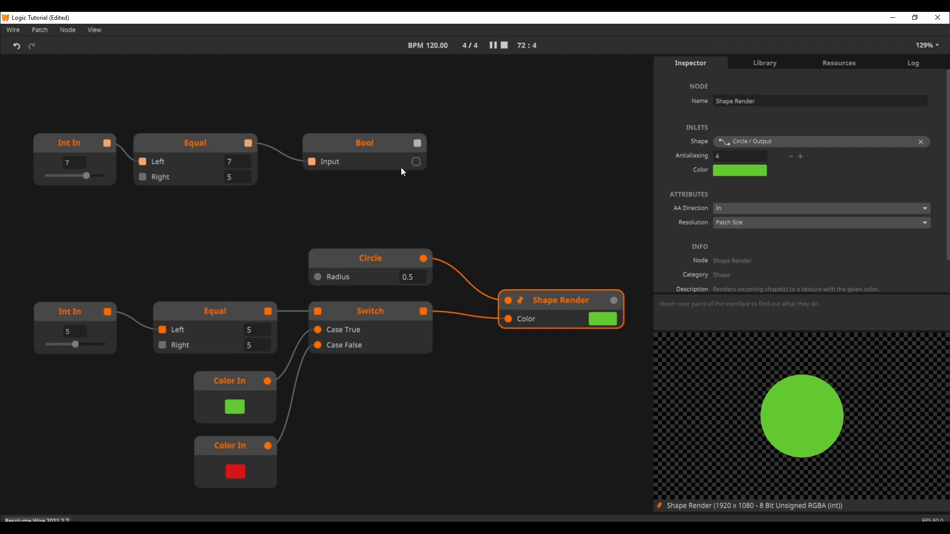
{"action": "mouse_move", "coordinate": [97, 178]}
{"action": "left_click_drag", "start_coordinate": [90, 177], "coordinate": [76, 178]}
{"action": "mouse_move", "coordinate": [78, 349]}
{"action": "left_mouse_down"}
{"action": "mouse_move", "coordinate": [108, 348]}
{"action": "mouse_move", "coordinate": [44, 346]}
{"action": "mouse_move", "coordinate": [75, 344]}
{"action": "left_mouse_up"}
{"action": "mouse_move", "coordinate": [76, 346]}
{"action": "left_mouse_down"}
{"action": "mouse_move", "coordinate": [99, 346]}
{"action": "mouse_move", "coordinate": [64, 347]}
{"action": "mouse_move", "coordinate": [87, 346]}
{"action": "mouse_move", "coordinate": [75, 346]}
{"action": "left_mouse_up"}
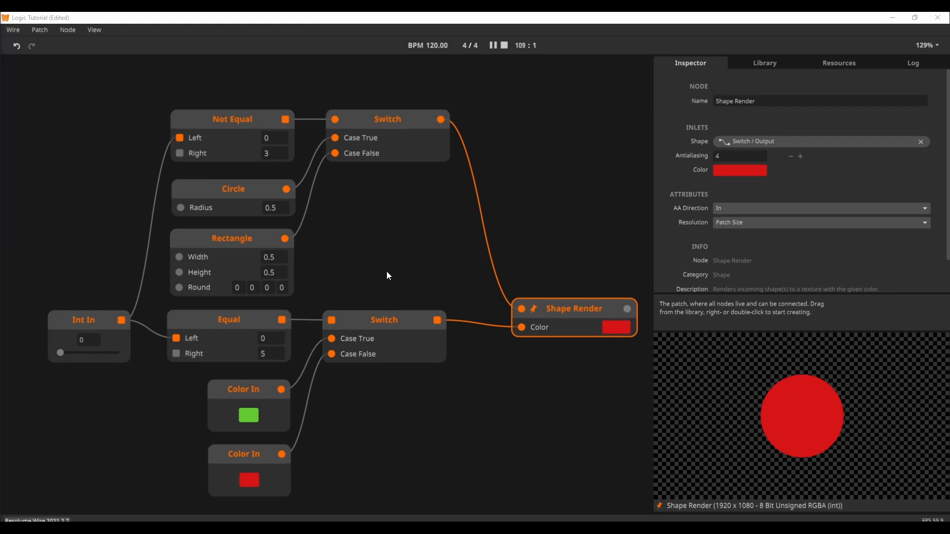
Step: Inspect the Equal and Not Equal nodes, and raise the shared Int In value to test the colour and shape switches
{"action": "left_click", "coordinate": [230, 327]}
{"action": "left_click", "coordinate": [240, 140]}
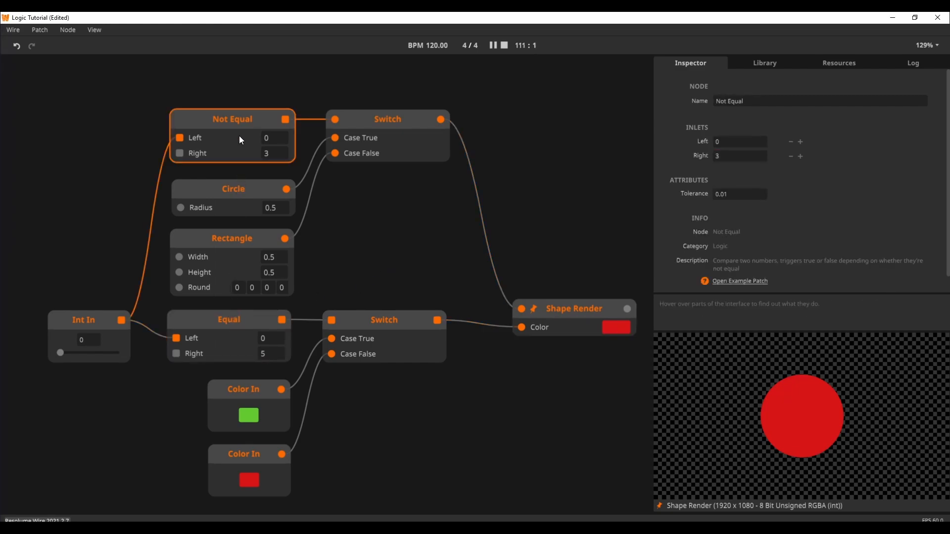
{"action": "mouse_move", "coordinate": [63, 354]}
{"action": "left_mouse_down"}
{"action": "mouse_move", "coordinate": [88, 355]}
{"action": "mouse_move", "coordinate": [79, 355]}
{"action": "left_mouse_up"}
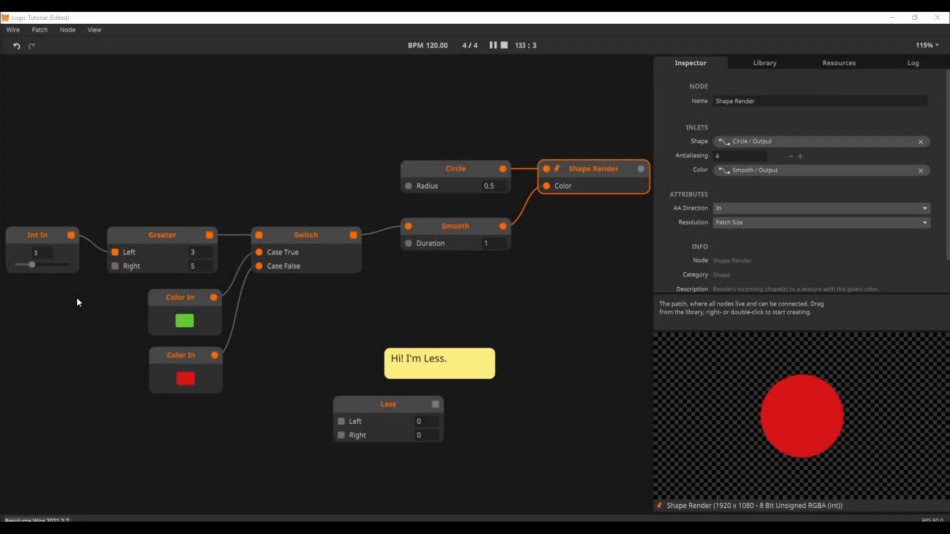
Step: Inspect the Greater and Less nodes, and test Greater by raising Int In to 10 and lowering it again
{"action": "left_click", "coordinate": [157, 242]}
{"action": "left_click", "coordinate": [387, 408]}
{"action": "left_click", "coordinate": [185, 234]}
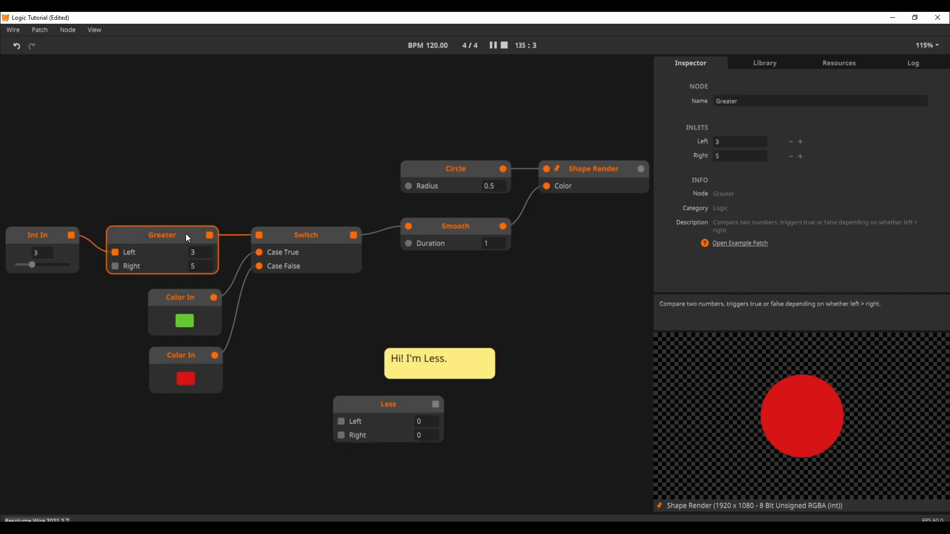
{"action": "left_click_drag", "start_coordinate": [33, 265], "coordinate": [108, 265]}
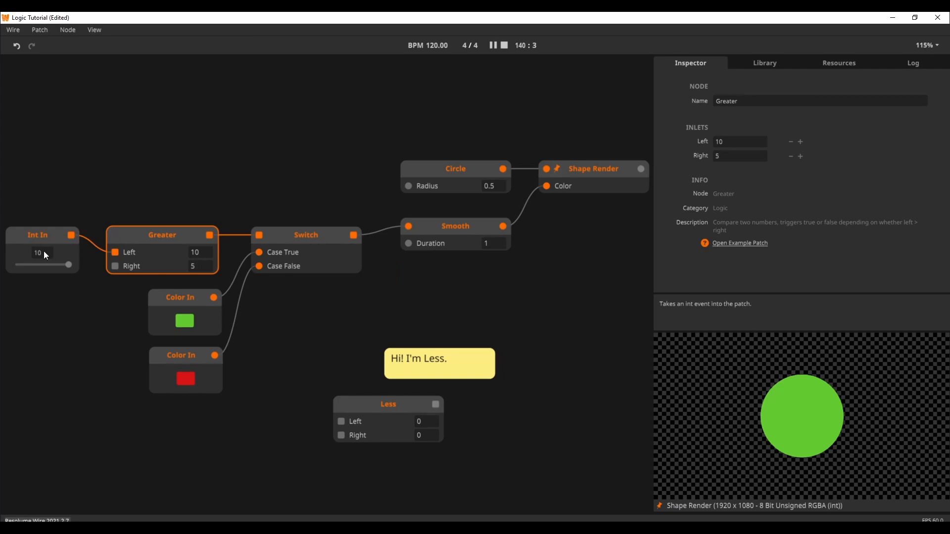
{"action": "left_click_drag", "start_coordinate": [70, 264], "coordinate": [23, 271]}
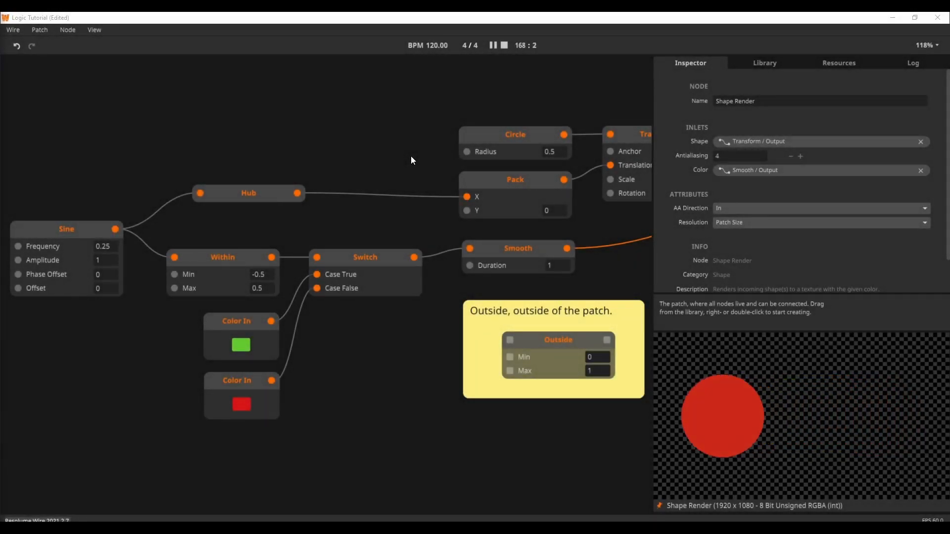
Step: Compare the Within node's range settings with the Outside node, and check the Within output
{"action": "left_click", "coordinate": [230, 265]}
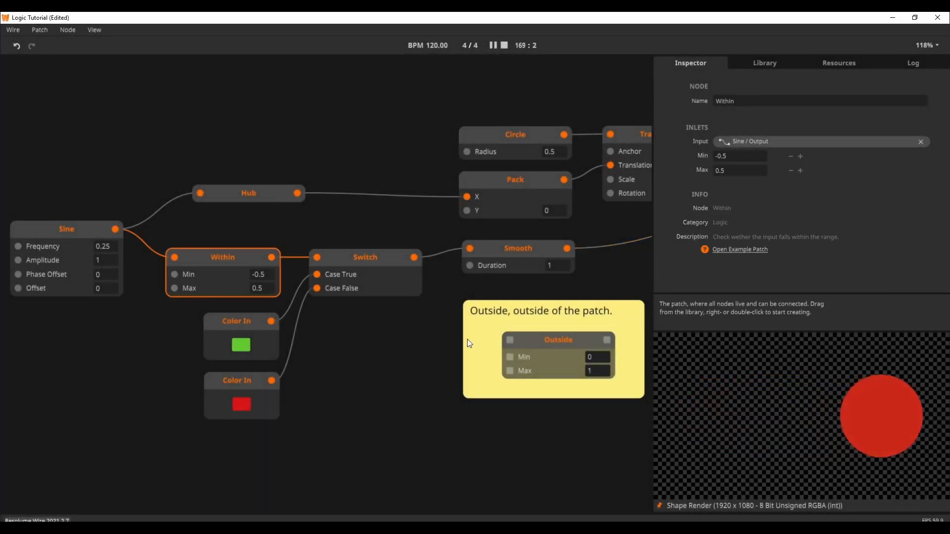
{"action": "left_click", "coordinate": [538, 344]}
{"action": "left_click", "coordinate": [195, 257]}
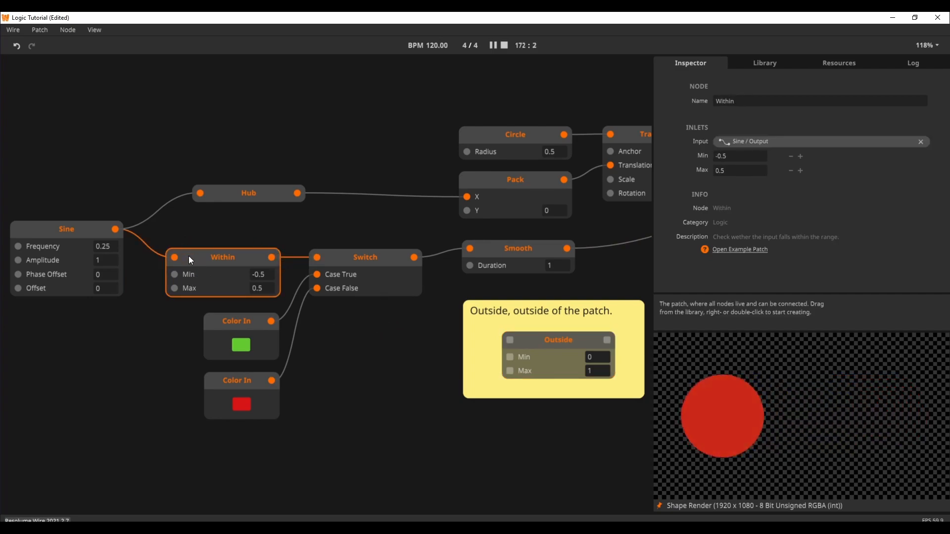
{"action": "mouse_move", "coordinate": [272, 258]}
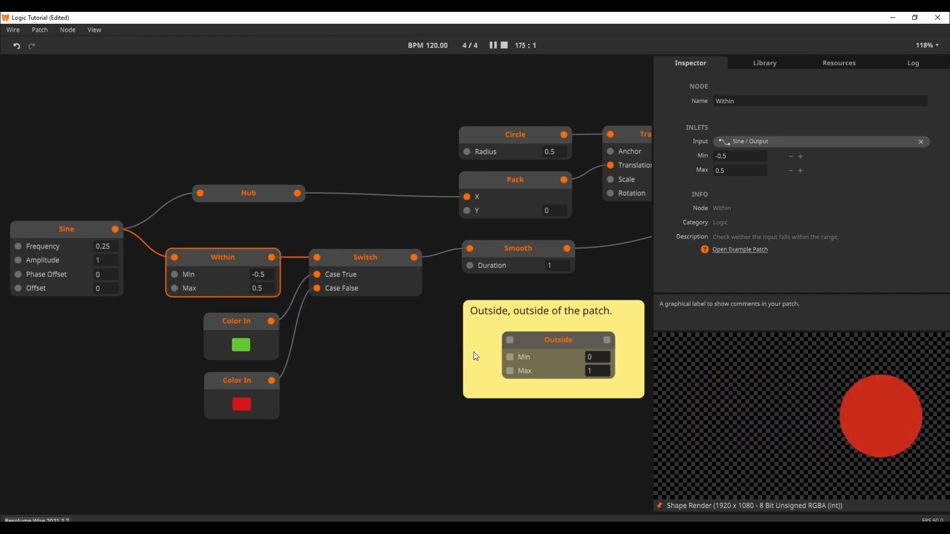
Step: Trace the Sine signal through the Hub and Pack nodes to the Transform node's Translation inlet and Shape Render
{"action": "left_click_drag", "start_coordinate": [384, 348], "coordinate": [351, 382]}
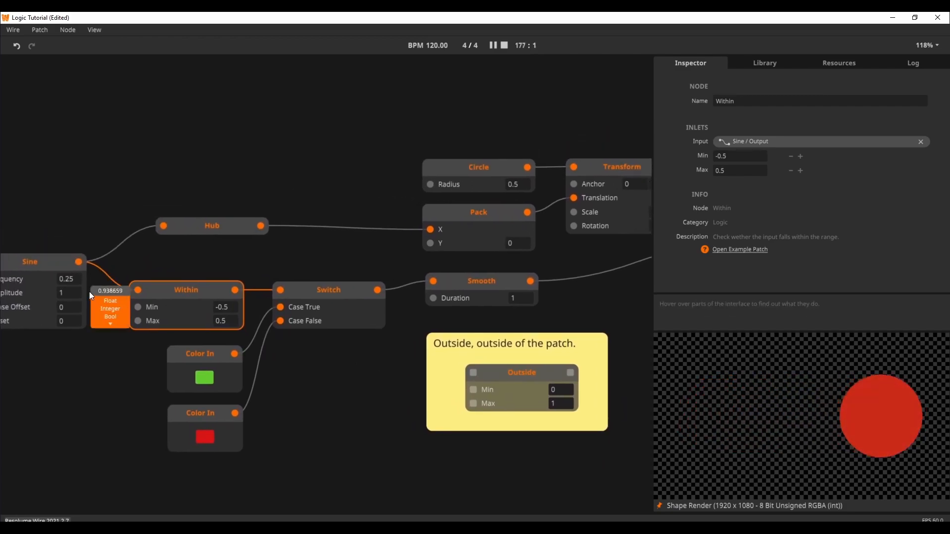
{"action": "left_click", "coordinate": [216, 226]}
{"action": "mouse_move", "coordinate": [261, 223]}
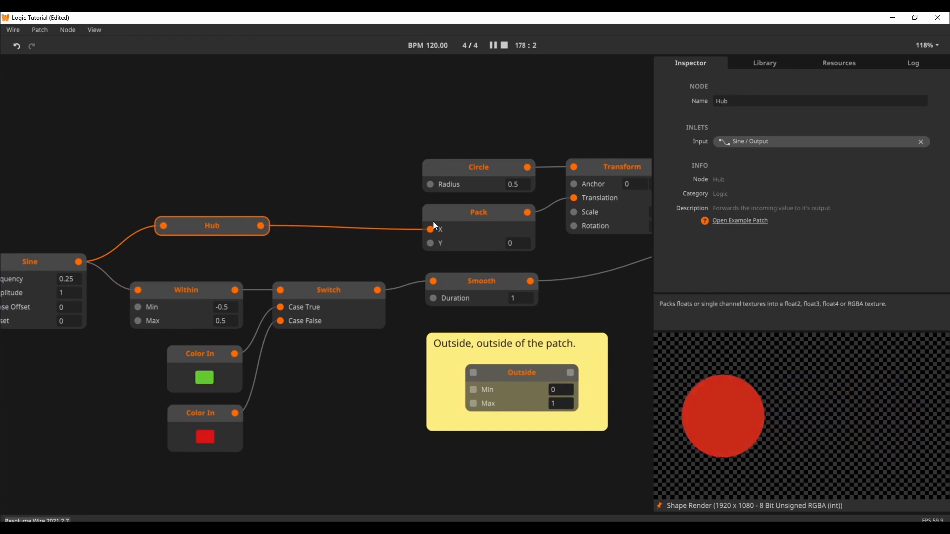
{"action": "mouse_move", "coordinate": [527, 216]}
{"action": "left_click_drag", "start_coordinate": [540, 274], "coordinate": [424, 305]}
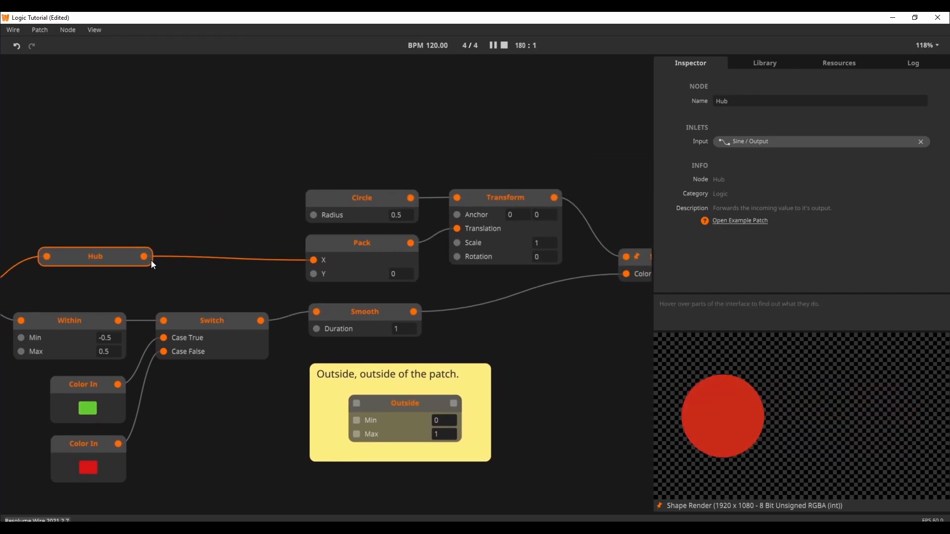
{"action": "mouse_move", "coordinate": [316, 260]}
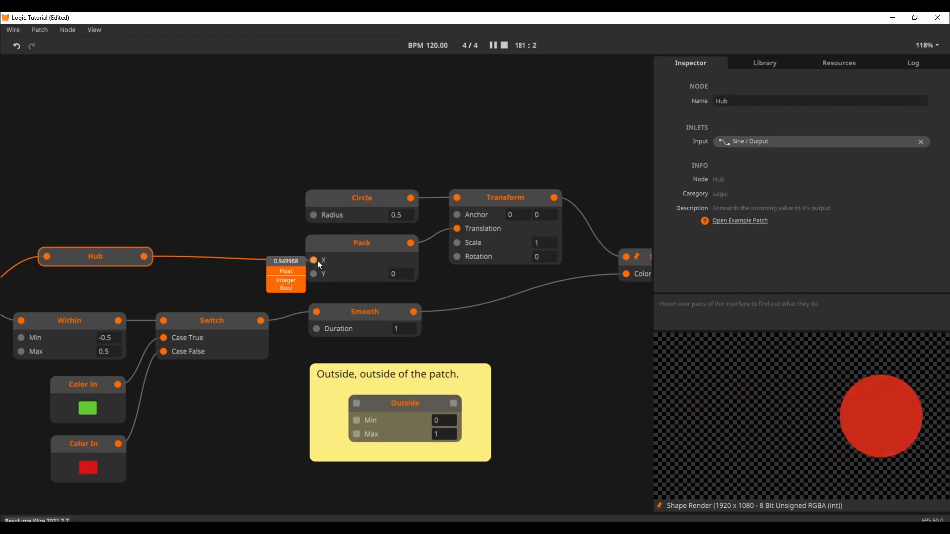
{"action": "mouse_move", "coordinate": [408, 247]}
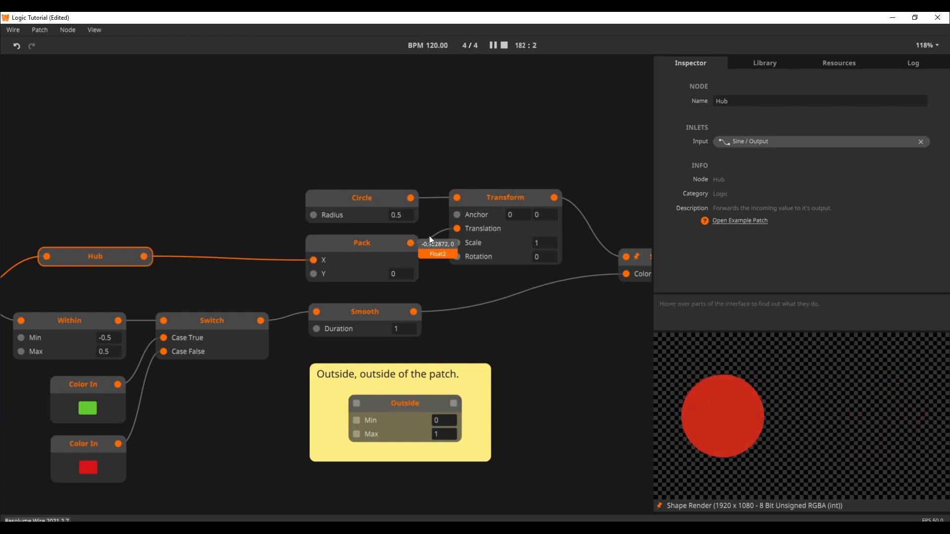
{"action": "mouse_move", "coordinate": [457, 231]}
{"action": "left_click_drag", "start_coordinate": [574, 320], "coordinate": [483, 327]}
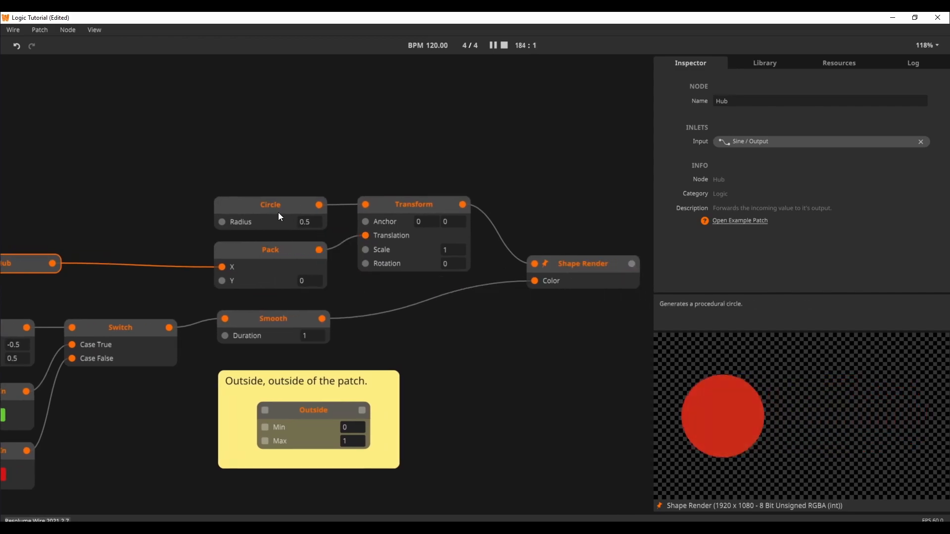
Step: Trace the Sine output through Within and Switch to the Smooth node that supplies the circle's colour
{"action": "left_click_drag", "start_coordinate": [376, 289], "coordinate": [583, 203]}
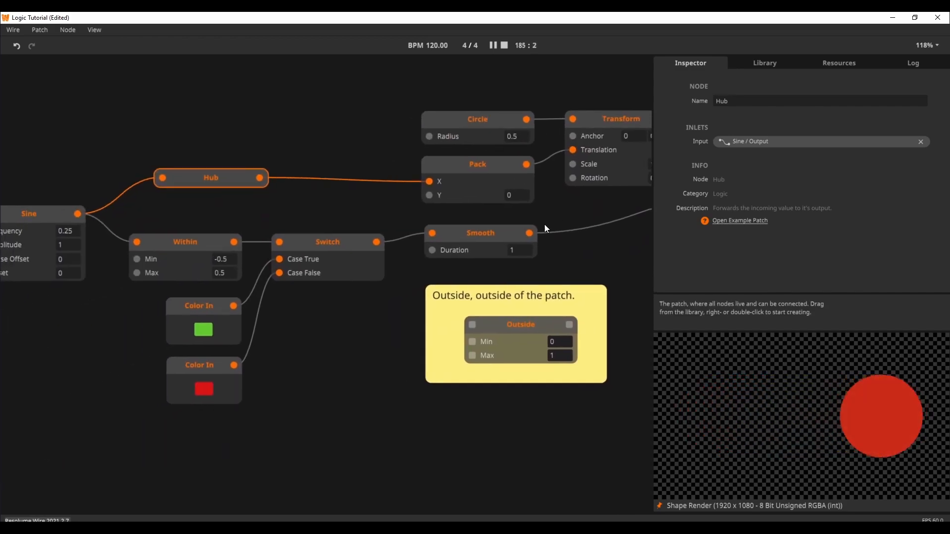
{"action": "mouse_move", "coordinate": [86, 222]}
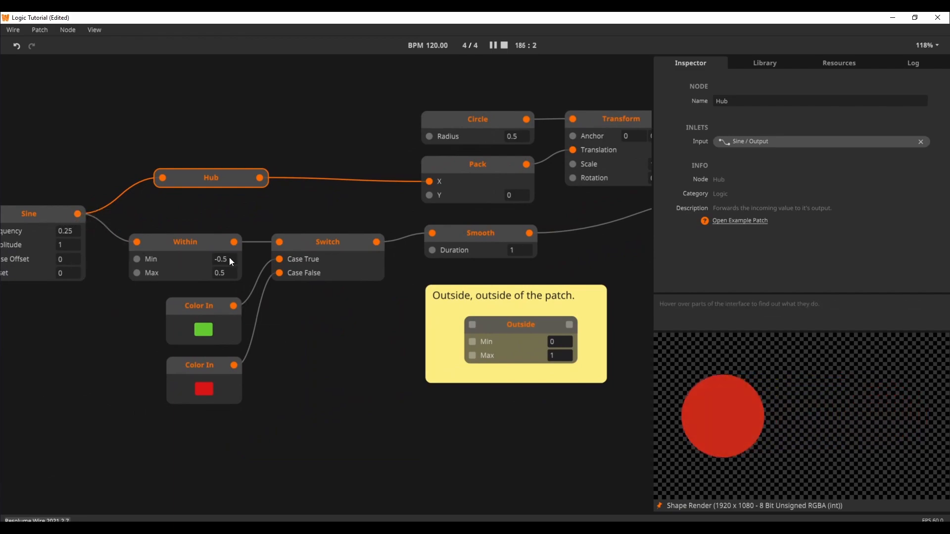
{"action": "mouse_move", "coordinate": [372, 246]}
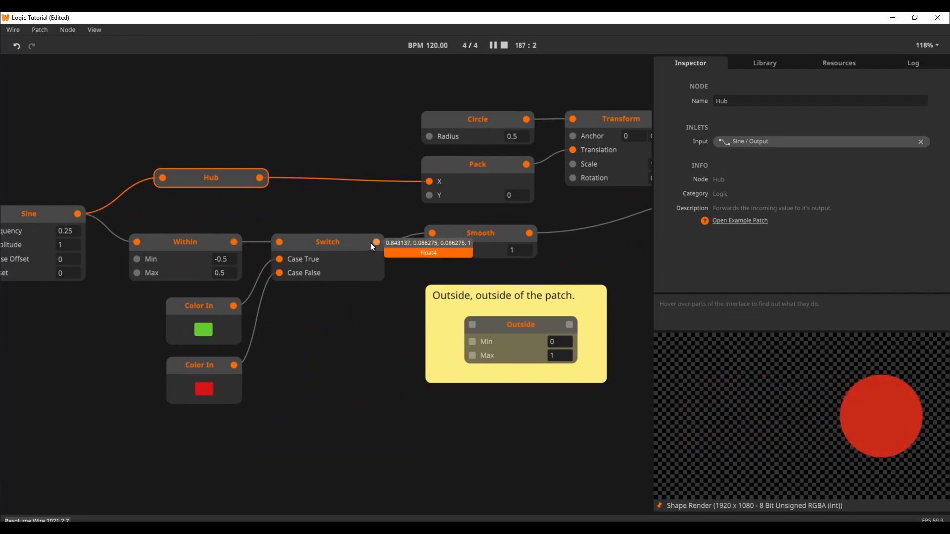
{"action": "mouse_move", "coordinate": [528, 237]}
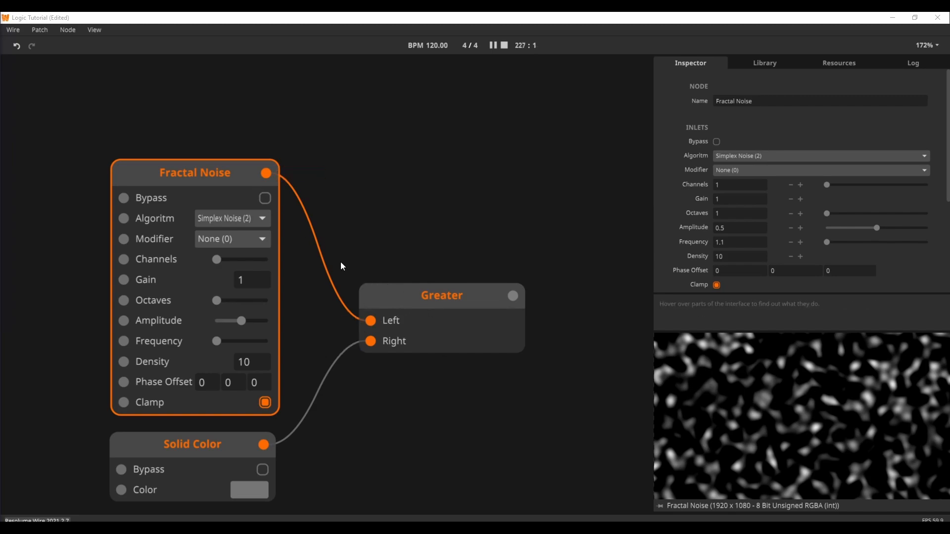
Step: Preview the Greater node's texture result against its Fractal Noise and Solid Color inputs
{"action": "left_click", "coordinate": [426, 310]}
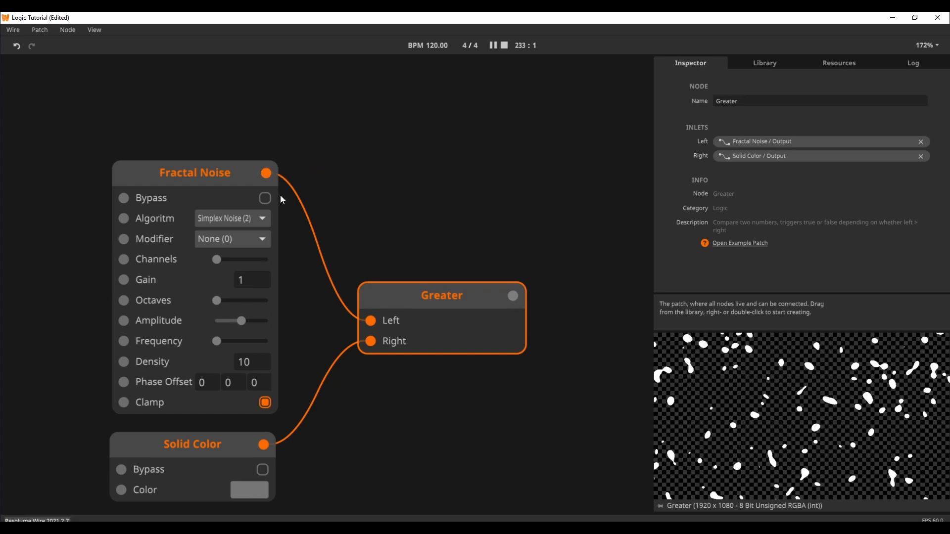
{"action": "left_click", "coordinate": [263, 180]}
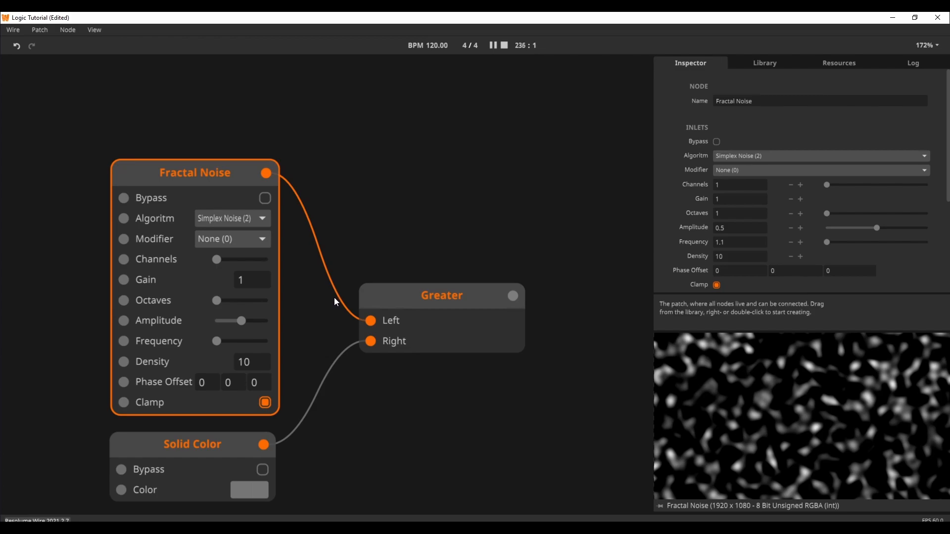
{"action": "left_click", "coordinate": [398, 303]}
{"action": "left_click", "coordinate": [224, 442]}
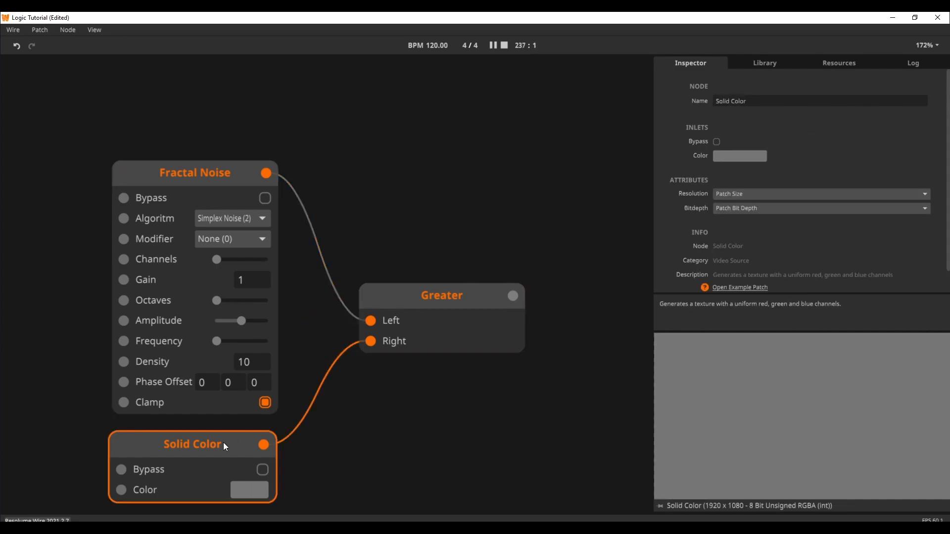
{"action": "left_click", "coordinate": [458, 307]}
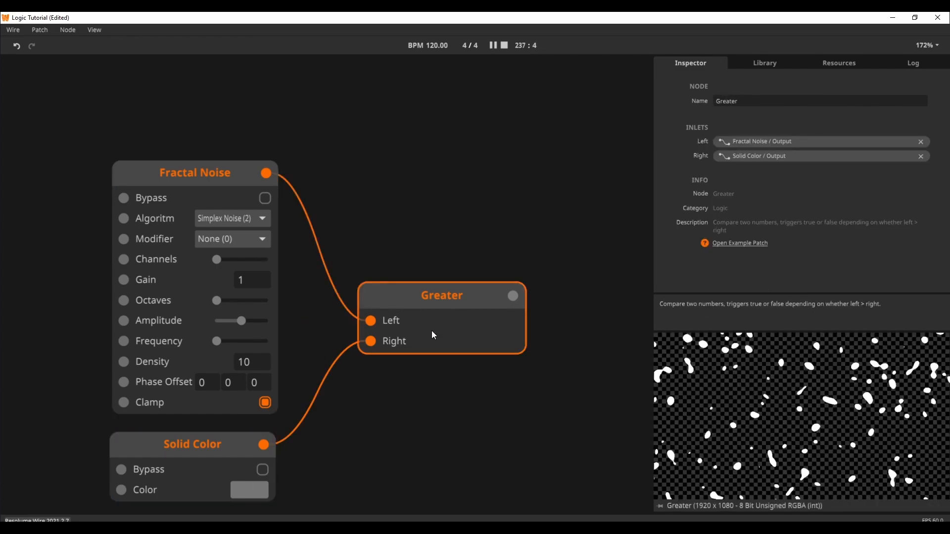
Step: Set the Solid Color node to black (000000FF) and compare the Fractal Noise and Greater previews
{"action": "left_click", "coordinate": [261, 492]}
{"action": "left_click_drag", "start_coordinate": [199, 419], "coordinate": [194, 457]}
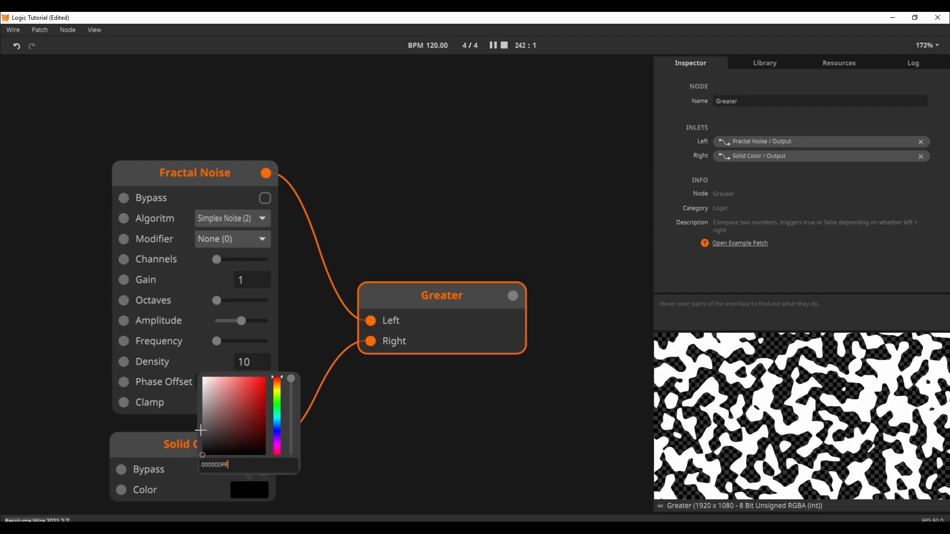
{"action": "left_click", "coordinate": [227, 180]}
{"action": "left_click", "coordinate": [228, 180]}
{"action": "left_click", "coordinate": [381, 299]}
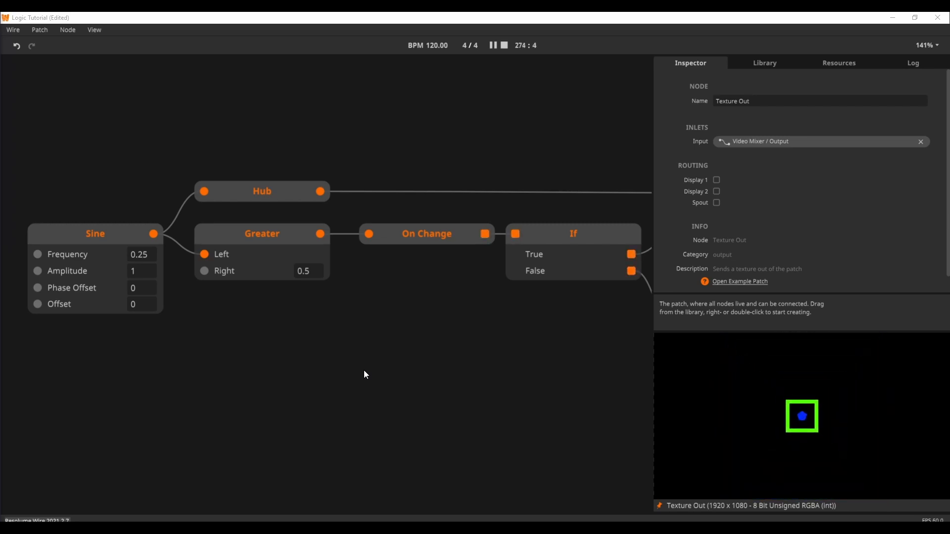
Step: Inspect the If node's condition inlet, and follow the Sine output through the Hub to the Pentagon's Size inlet
{"action": "left_click", "coordinate": [591, 245]}
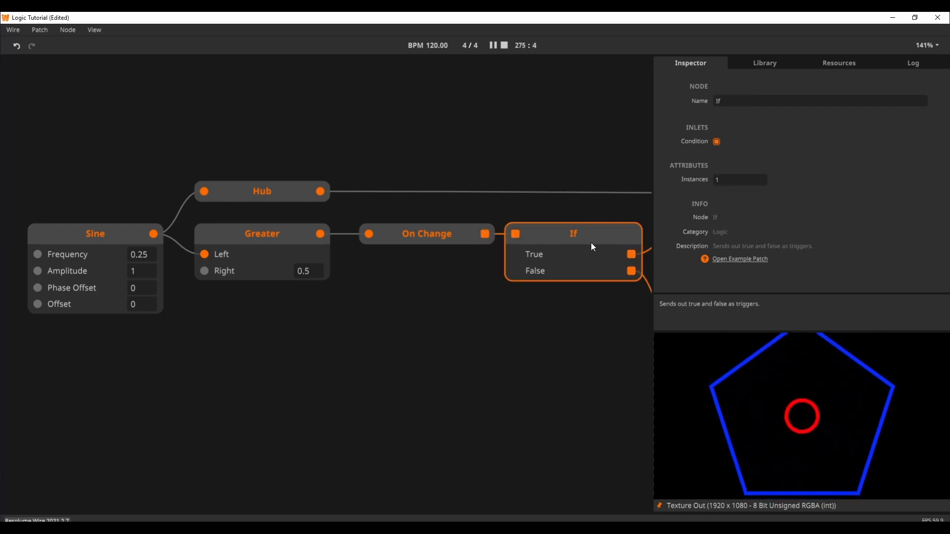
{"action": "left_click_drag", "start_coordinate": [576, 346], "coordinate": [505, 382]}
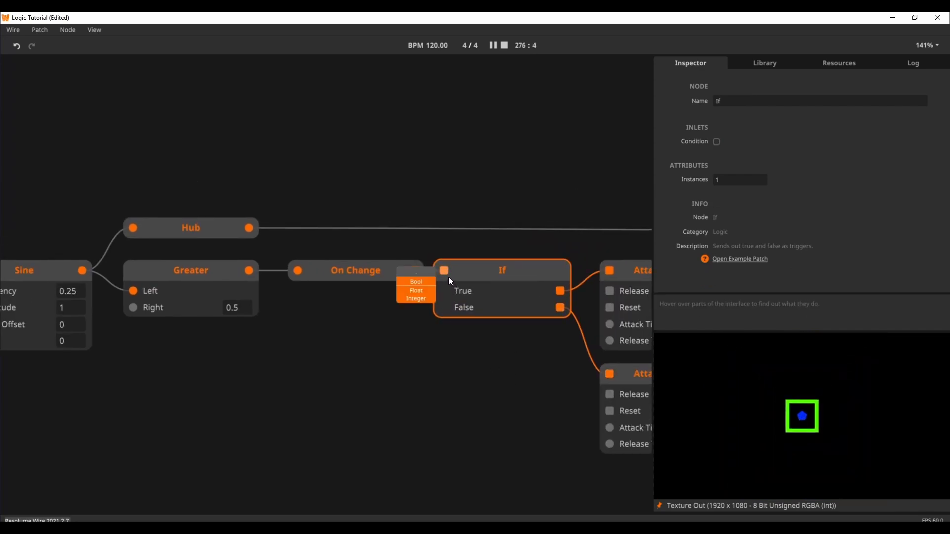
{"action": "left_click_drag", "start_coordinate": [356, 380], "coordinate": [443, 370]}
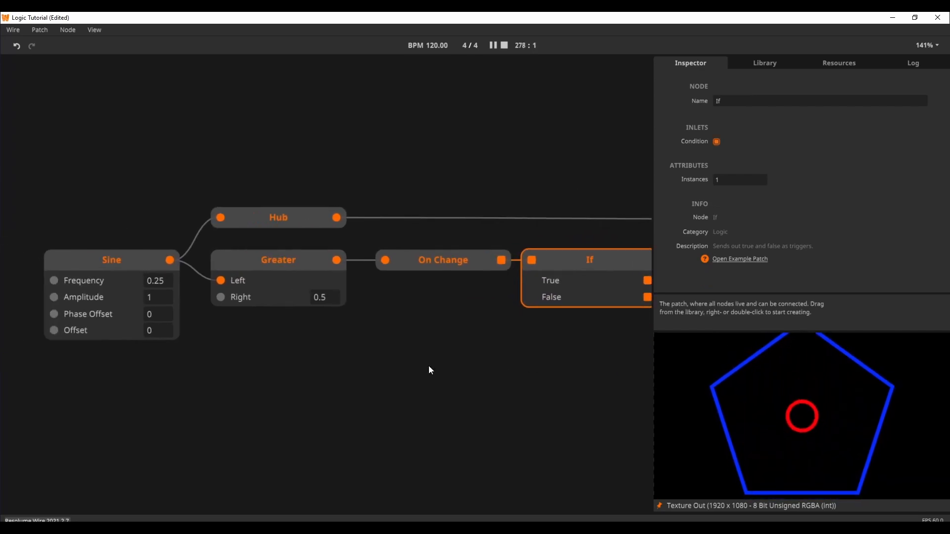
{"action": "left_click", "coordinate": [159, 260]}
{"action": "mouse_move", "coordinate": [169, 262]}
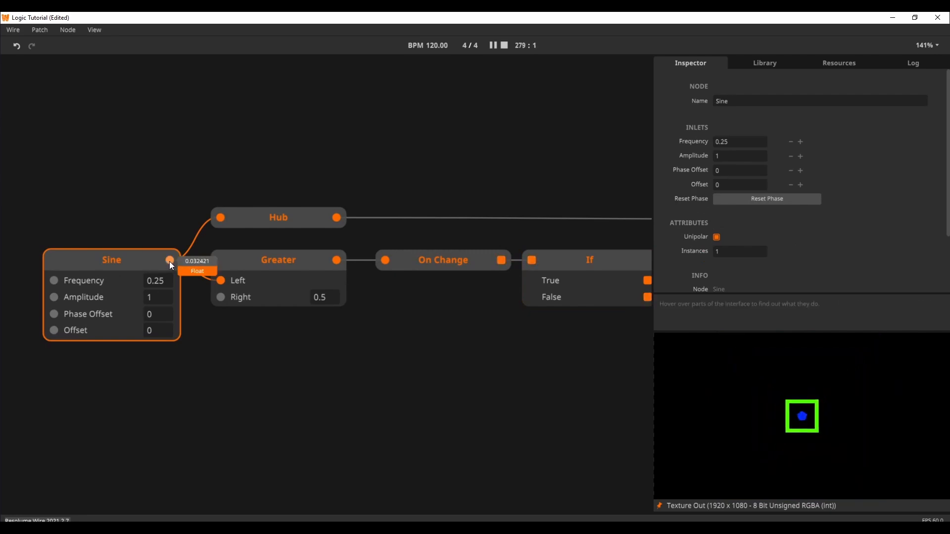
{"action": "left_click_drag", "start_coordinate": [413, 331], "coordinate": [152, 358]}
{"action": "left_click_drag", "start_coordinate": [473, 215], "coordinate": [438, 218]}
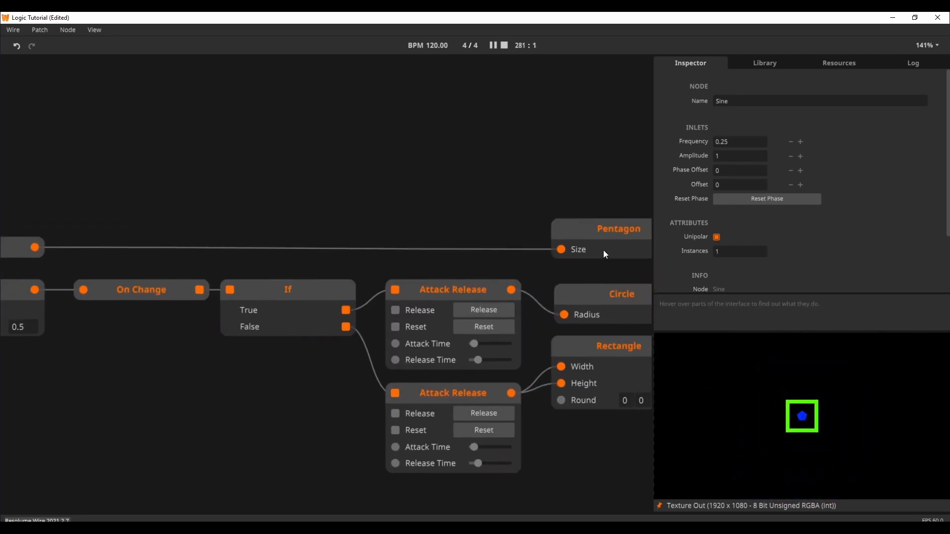
{"action": "mouse_move", "coordinate": [558, 253]}
Step: Check the signal passed from Greater into On Change and the Bool output On Change sends to If
{"action": "left_click_drag", "start_coordinate": [198, 384], "coordinate": [338, 345]}
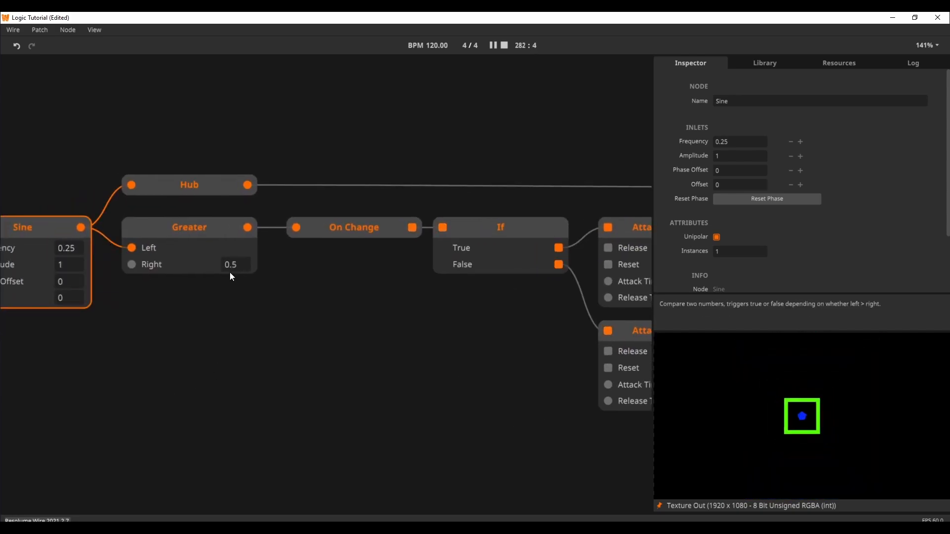
{"action": "mouse_move", "coordinate": [295, 227]}
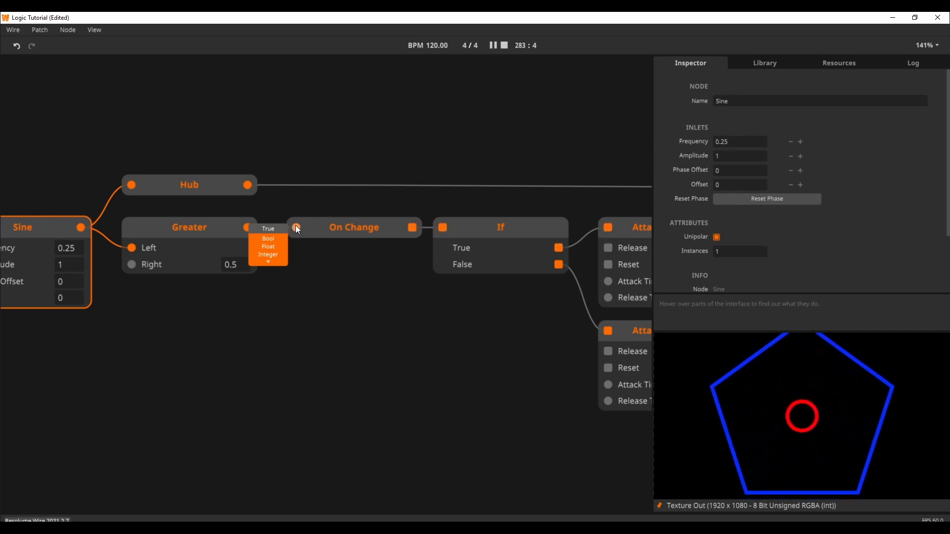
{"action": "mouse_move", "coordinate": [408, 226]}
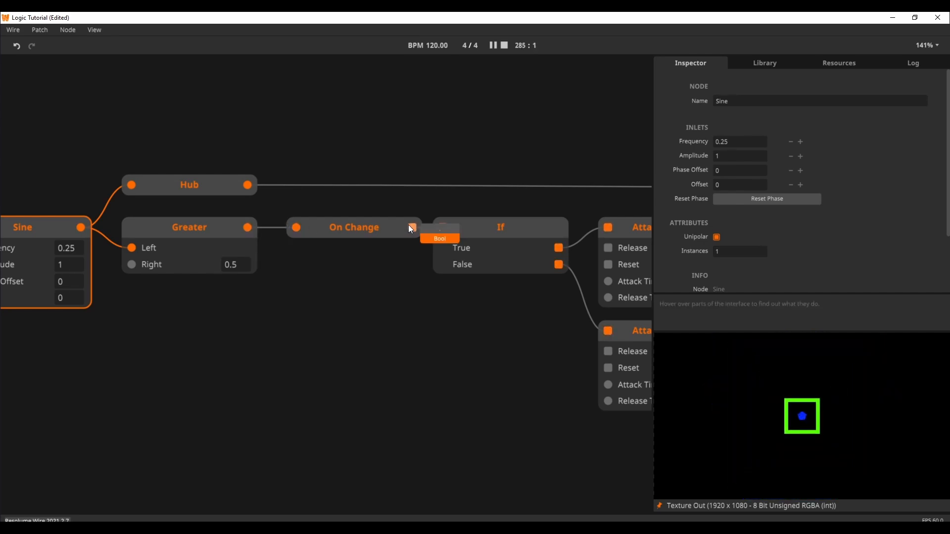
Step: Examine the If node's input from On Change and its True and False outputs
{"action": "left_click_drag", "start_coordinate": [456, 295], "coordinate": [315, 297]}
{"action": "mouse_move", "coordinate": [413, 250]}
{"action": "left_click_drag", "start_coordinate": [386, 339], "coordinate": [444, 334]}
{"action": "left_click_drag", "start_coordinate": [378, 320], "coordinate": [272, 347]}
{"action": "mouse_move", "coordinate": [361, 276]}
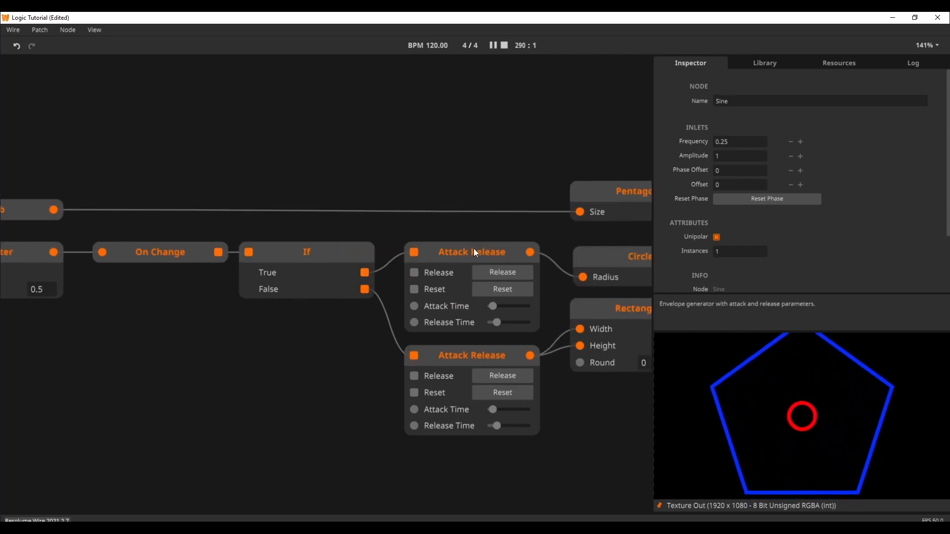
Step: Trace the If node's True branch through its Attack Release node to the Circle's Radius inlet
{"action": "left_click", "coordinate": [474, 250]}
{"action": "left_click_drag", "start_coordinate": [582, 396], "coordinate": [357, 406]}
{"action": "left_click", "coordinate": [381, 284]}
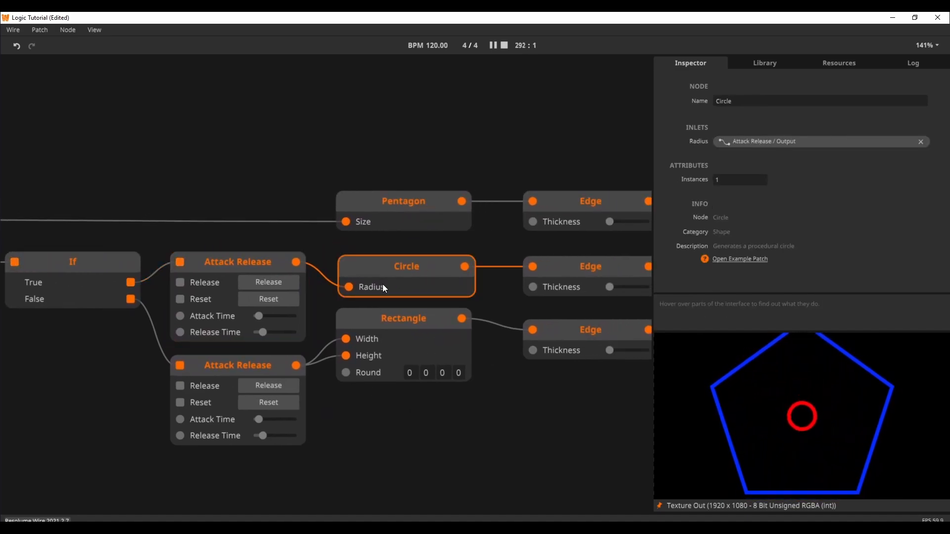
Step: Trace the If node's False branch through its Attack Release node to the Rectangle's Width and Height inlets
{"action": "left_click_drag", "start_coordinate": [433, 423], "coordinate": [454, 400]}
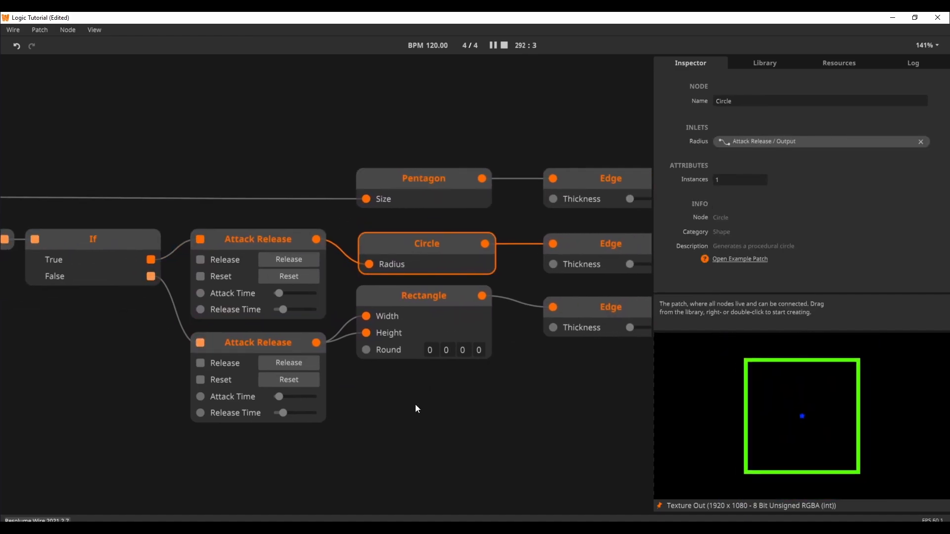
{"action": "left_click", "coordinate": [241, 349]}
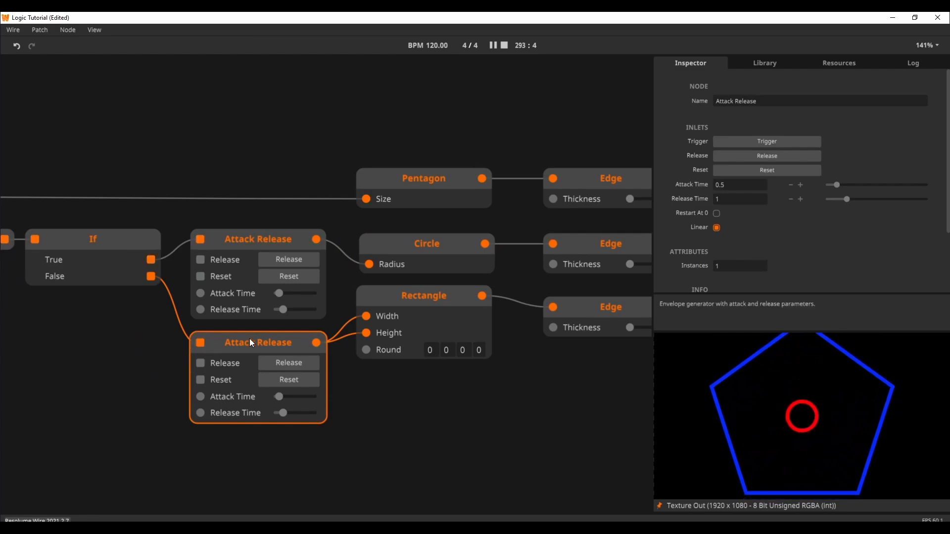
{"action": "left_click", "coordinate": [411, 305]}
{"action": "left_click_drag", "start_coordinate": [532, 380], "coordinate": [32, 384]}
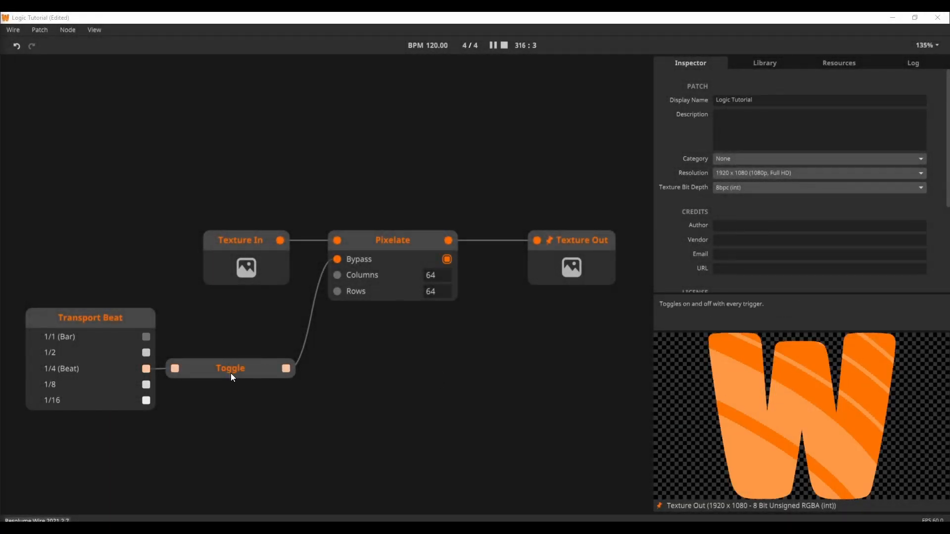
Step: Inspect the Toggle node, its 1/4 (Beat) trigger from Transport Beat, and the output it sends to Pixelate's Bypass inlet
{"action": "left_click", "coordinate": [230, 375]}
{"action": "mouse_move", "coordinate": [140, 369]}
{"action": "mouse_move", "coordinate": [290, 376]}
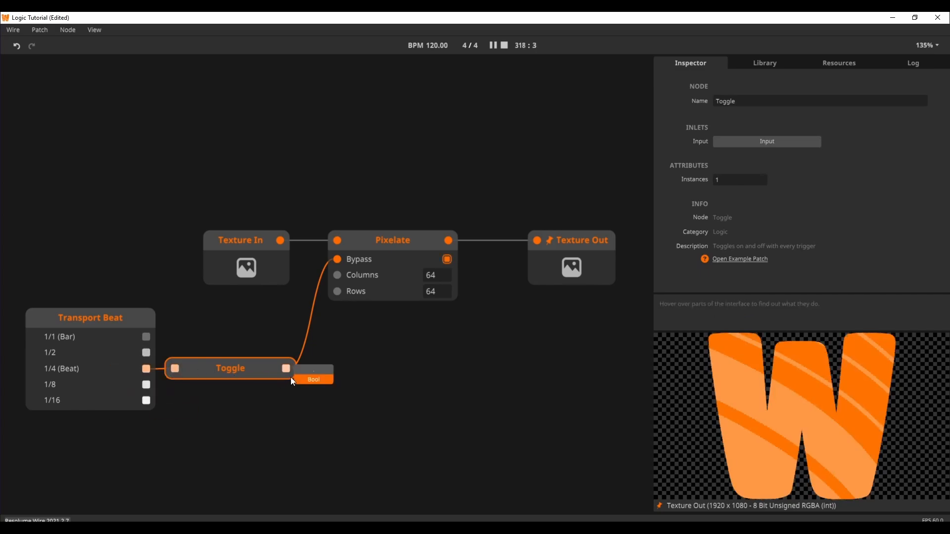